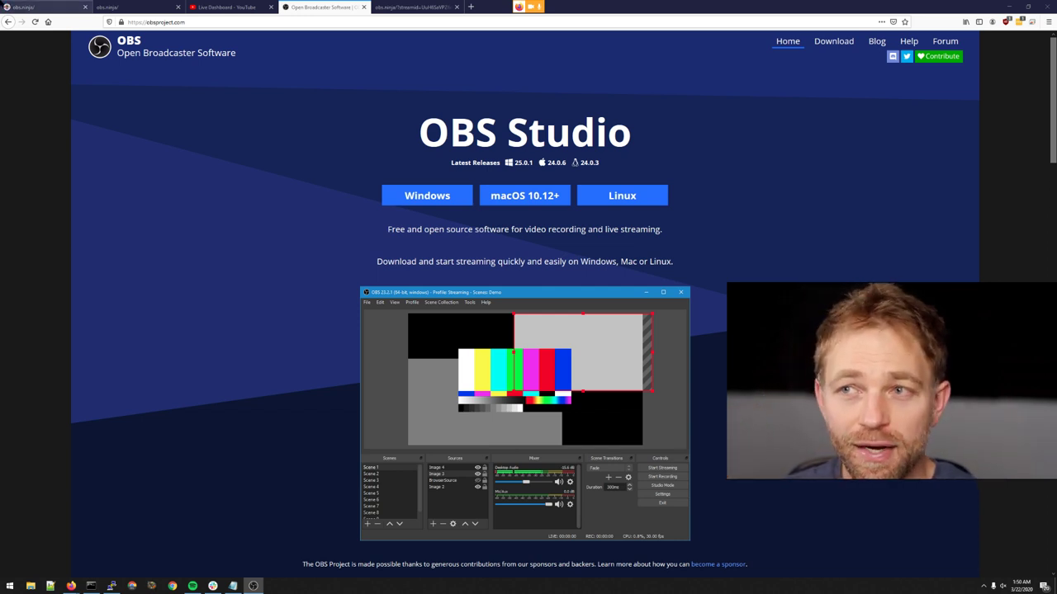
pyautogui.hotkey('alt', 'Tab')
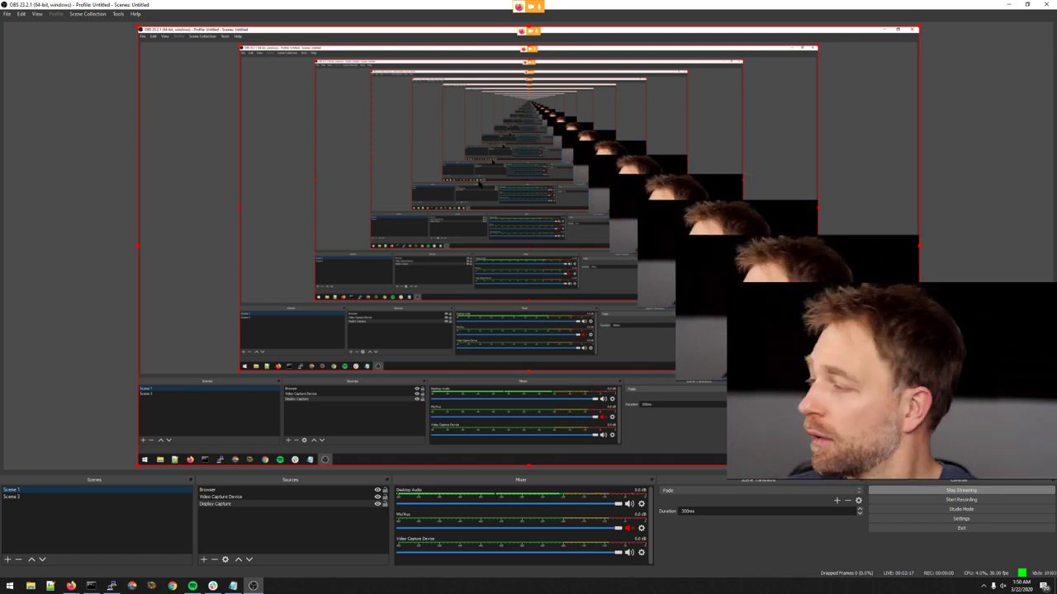
pyautogui.click(204, 559)
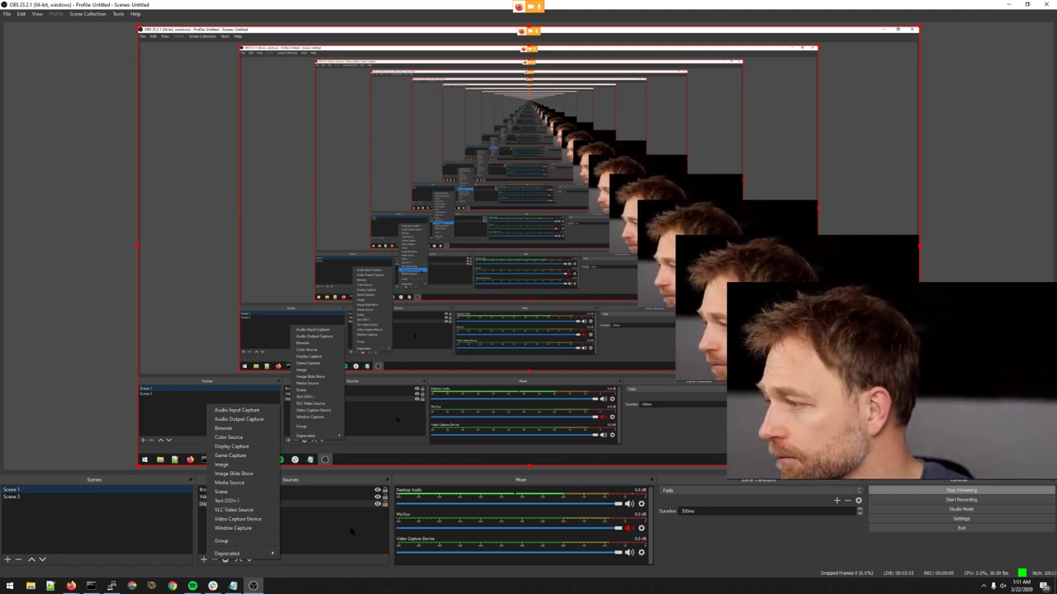
pyautogui.click(359, 4)
pyautogui.hotkey('alt', 'Tab')
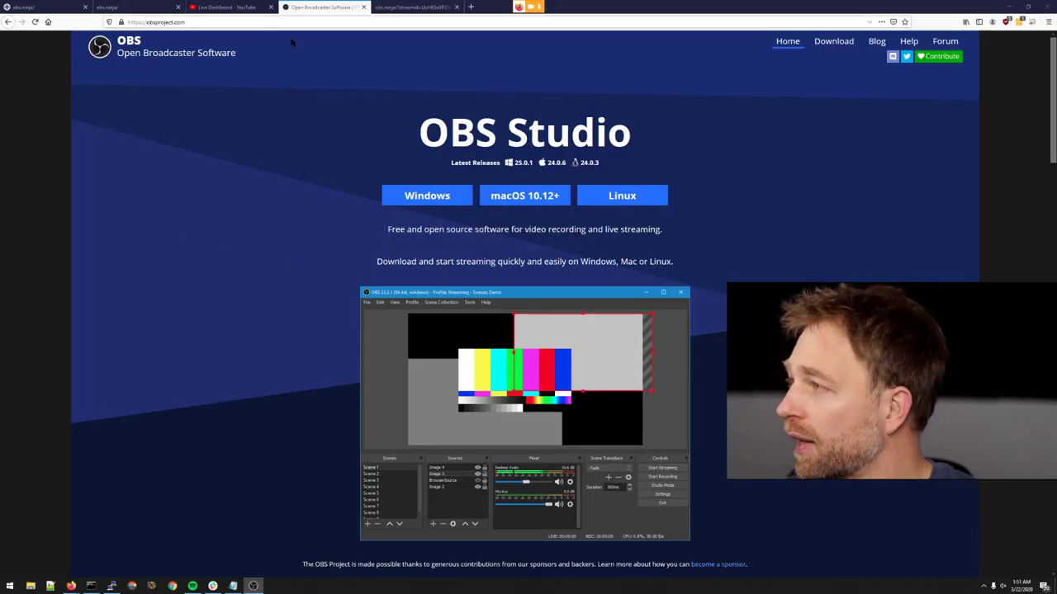
# - Bring up the obs.ninja tab and open the Remote Screenshare into OBS guide
pyautogui.click(142, 4)
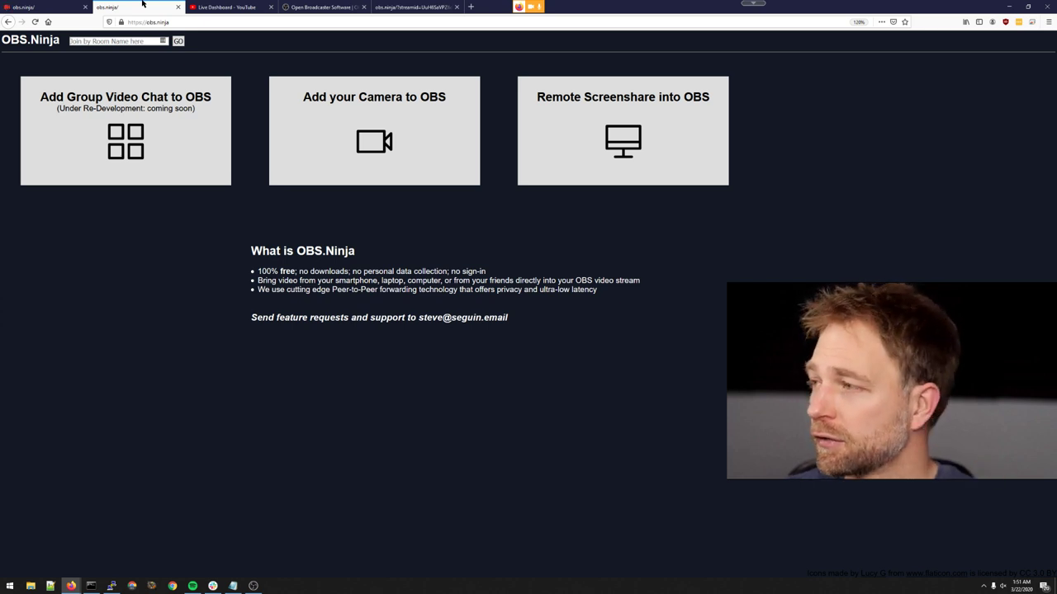
pyautogui.hotkey('alt', 'Tab')
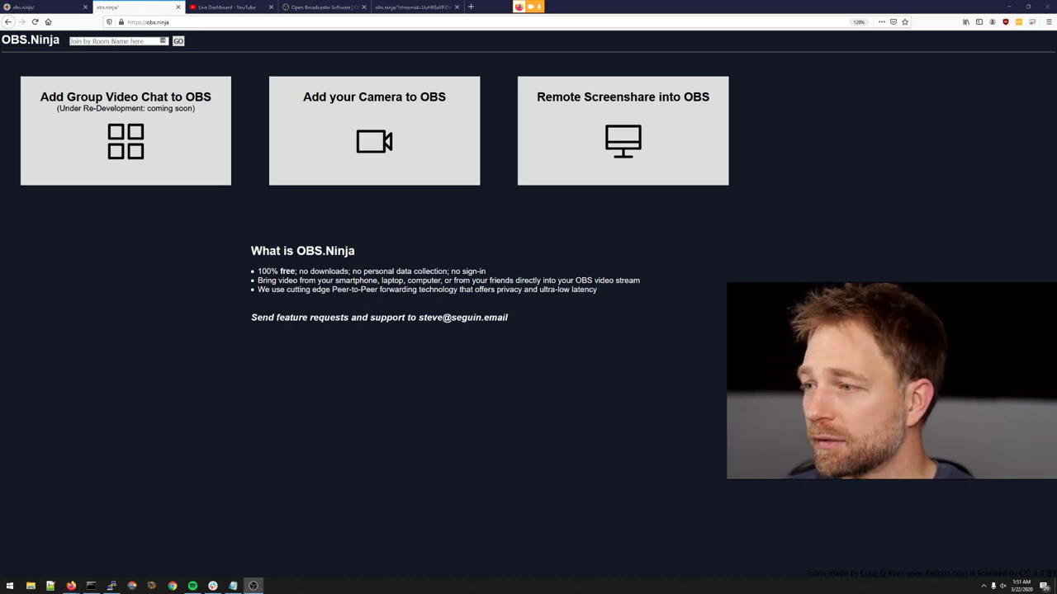
pyautogui.hotkey('alt', 'Tab')
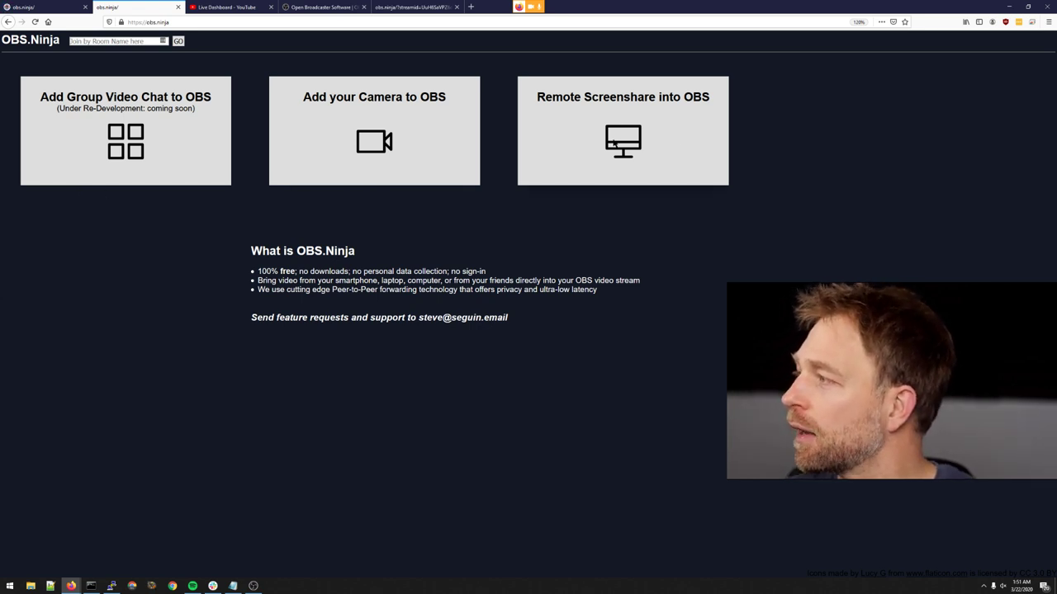
pyautogui.click(613, 142)
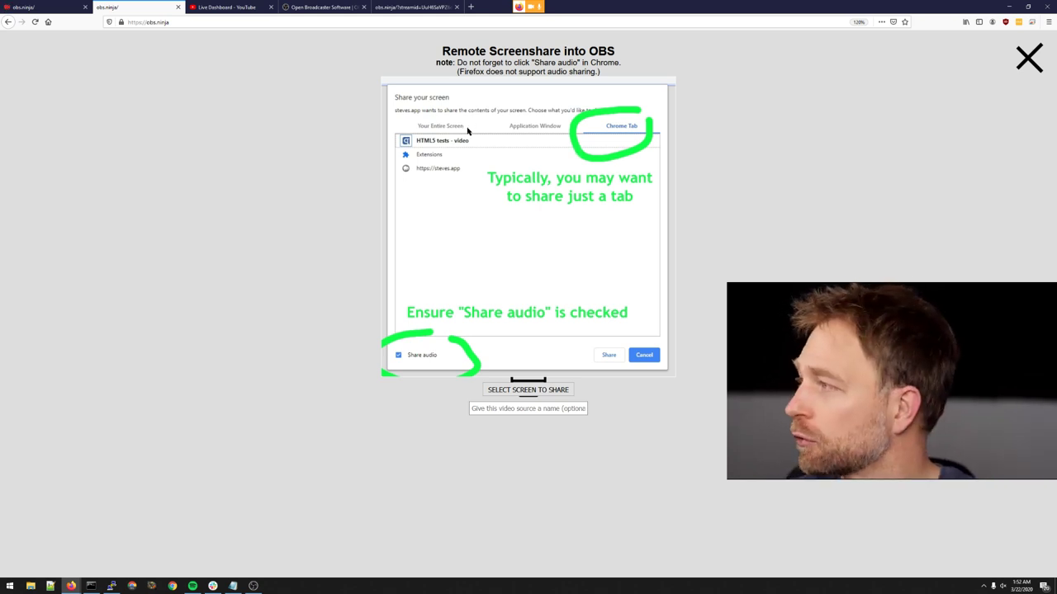
pyautogui.click(1022, 63)
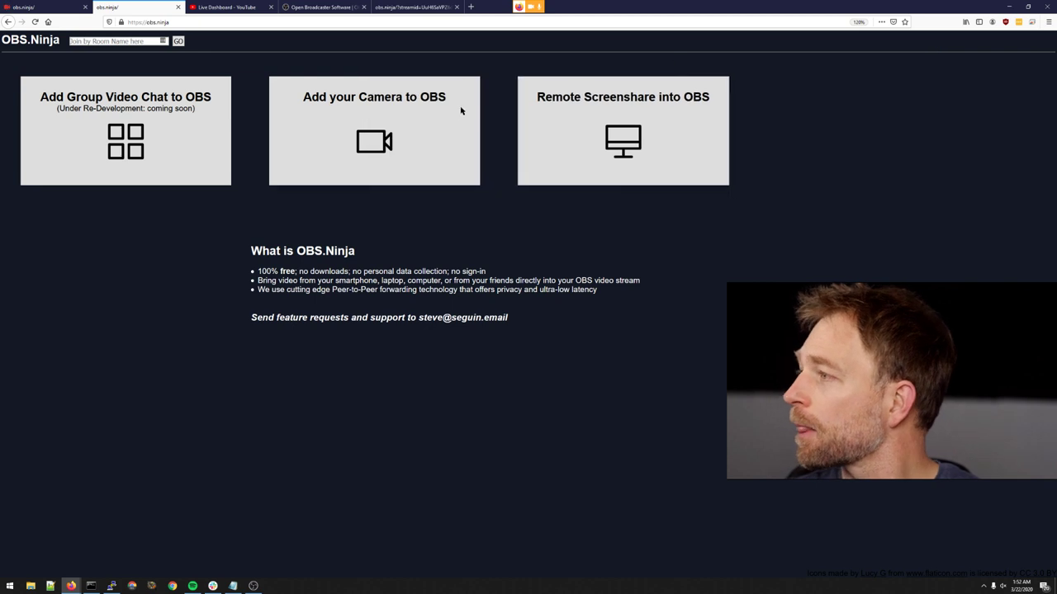
# - Start sharing the webcam with Add your Camera to OBS, allowing camera and microphone access
pyautogui.click(420, 119)
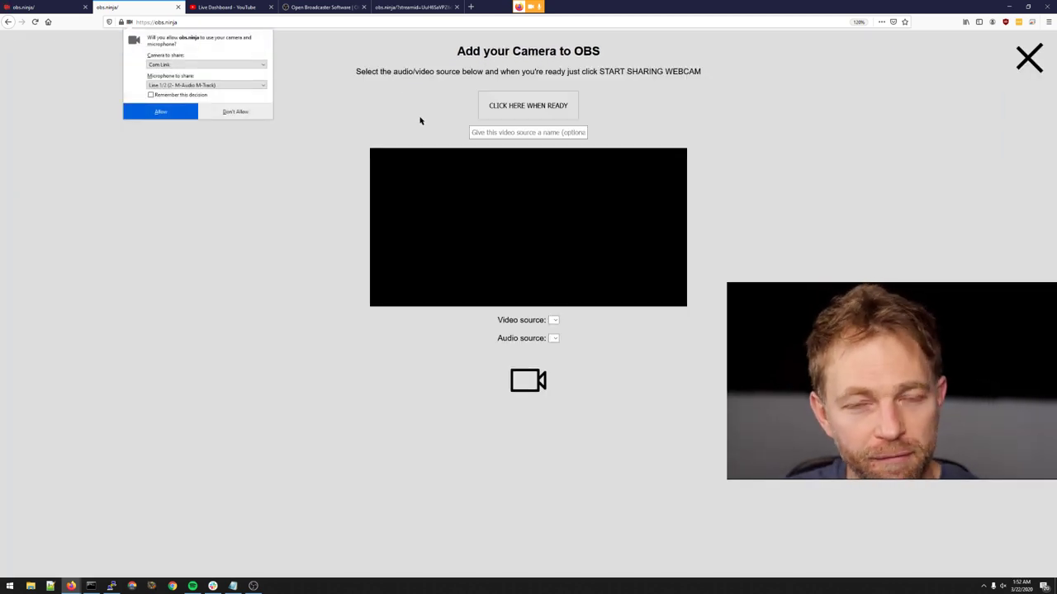
pyautogui.click(180, 115)
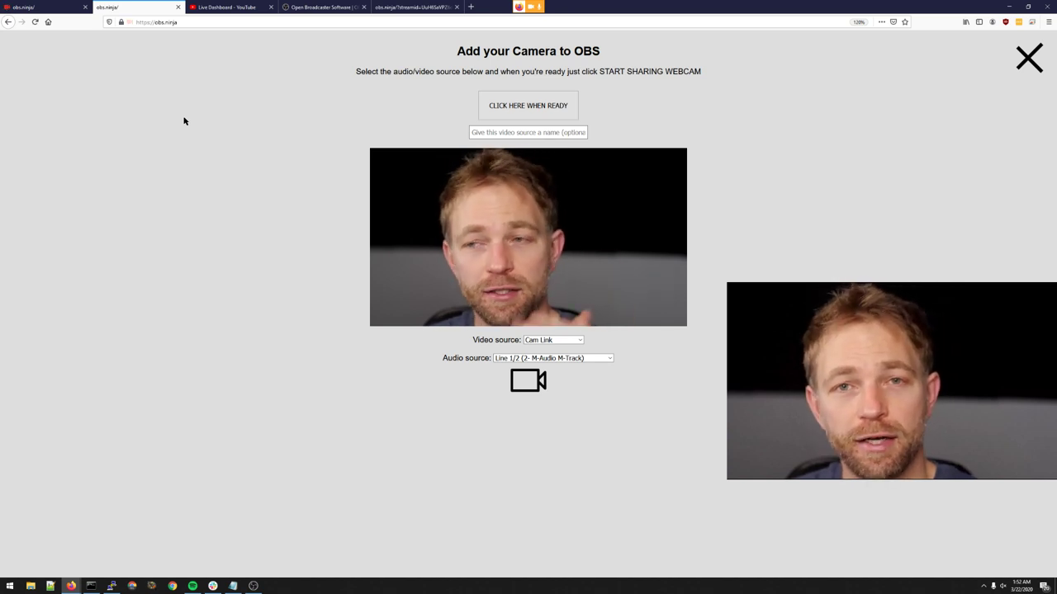
pyautogui.click(501, 109)
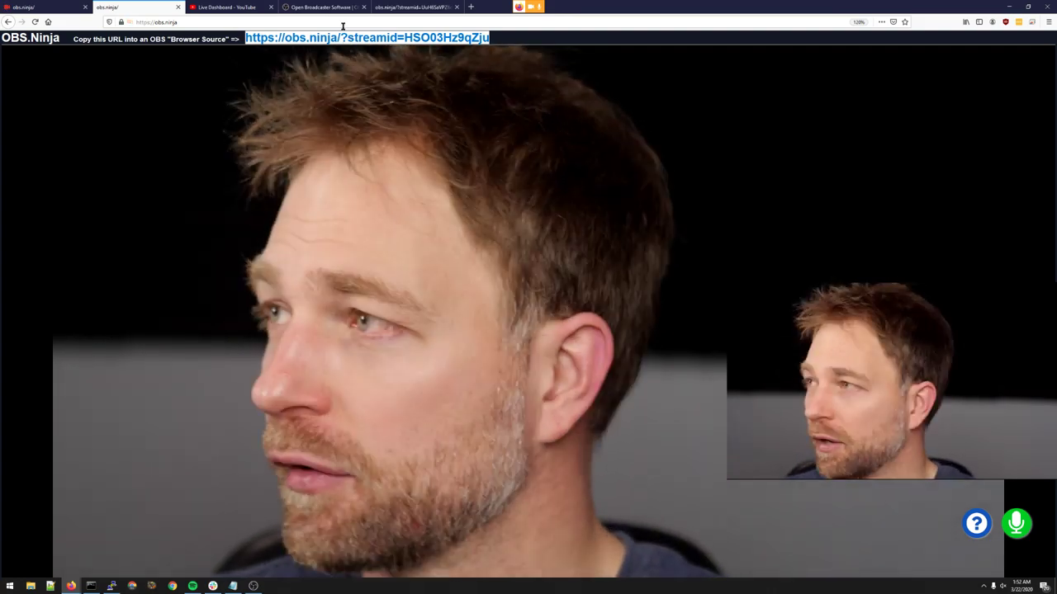
# - Paste the copied stream link into a new tab to watch it as a viewer
pyautogui.click(470, 6)
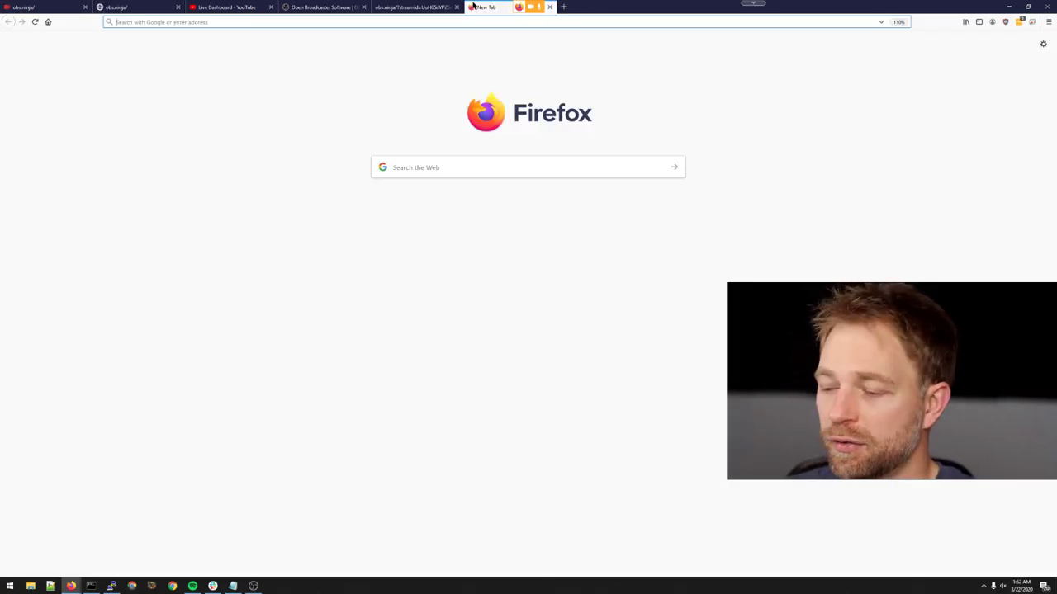
pyautogui.write('https://obs.ninja/?streamid=HSO03Hz9qZju')
pyautogui.press('Return')
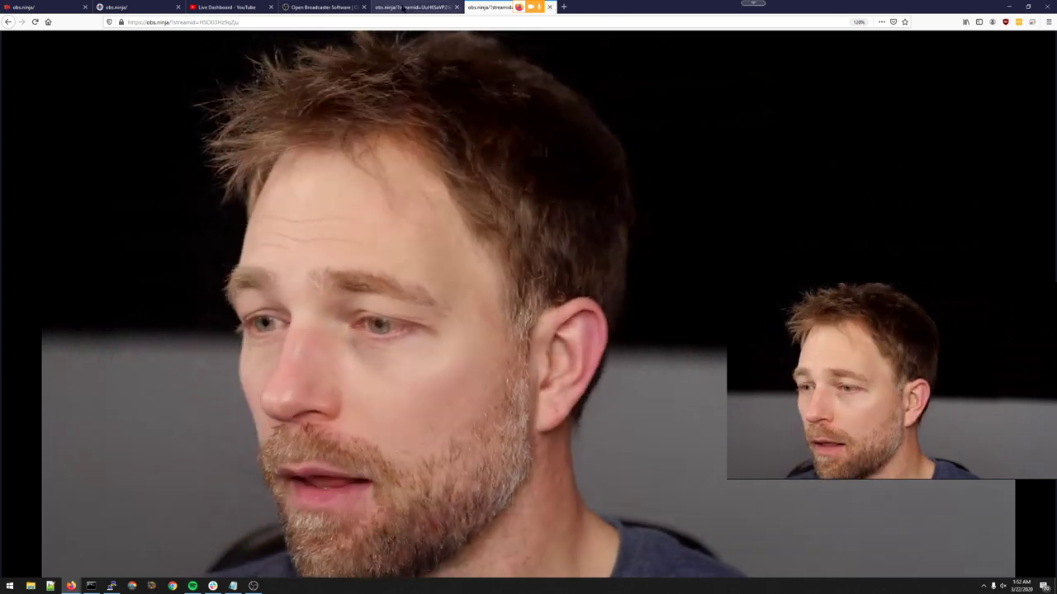
# - Mute the shared microphone on the webcam-sharing OBS.Ninja tab
pyautogui.click(227, 6)
pyautogui.click(165, 6)
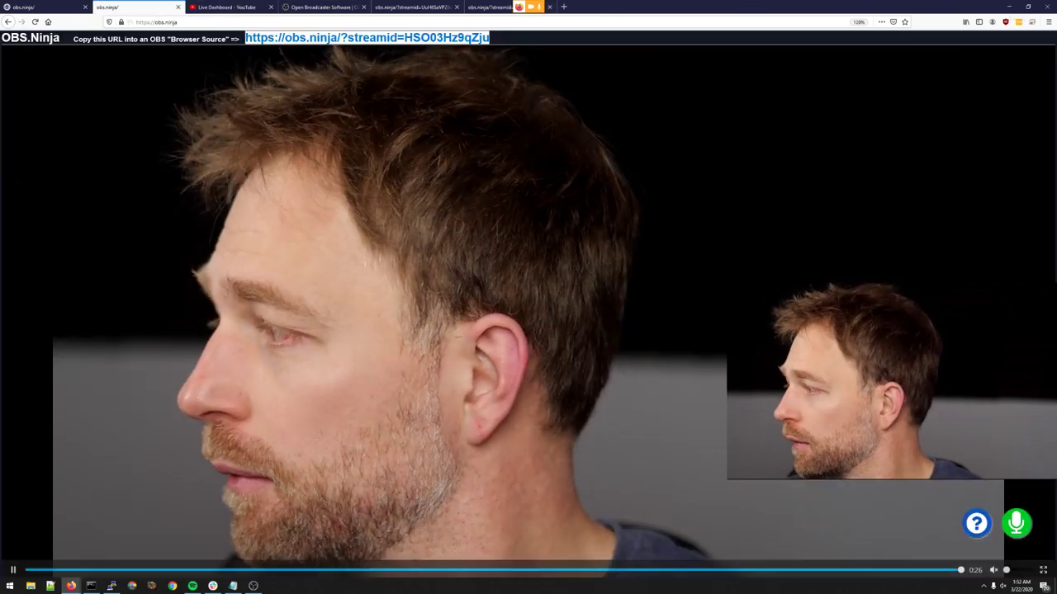
pyautogui.click(1015, 529)
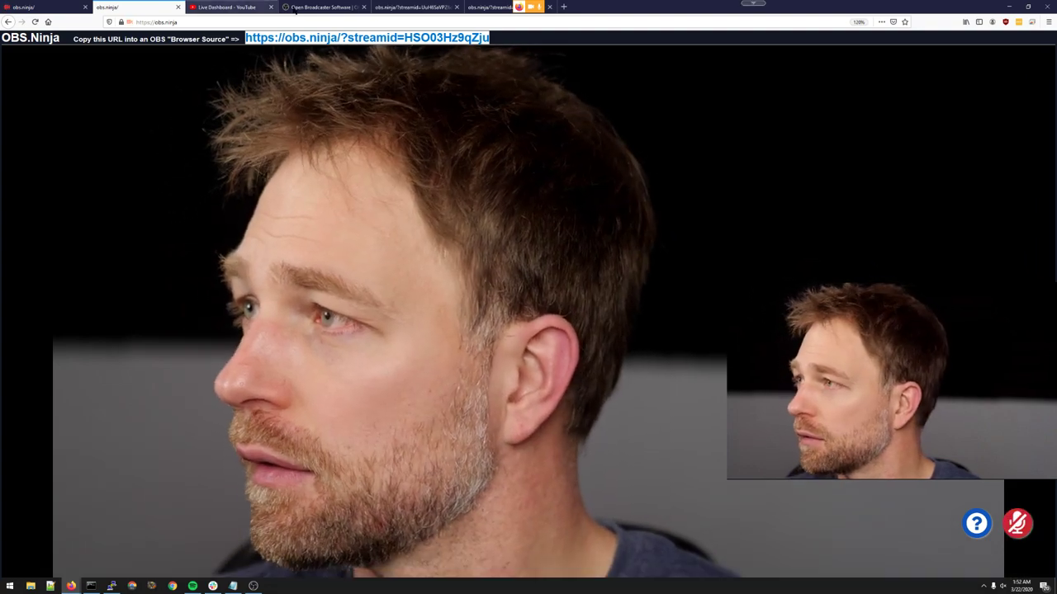
# - Close the extra stream viewer tab, keeping the earlier viewer tab
pyautogui.hotkey('ctrl', '6')
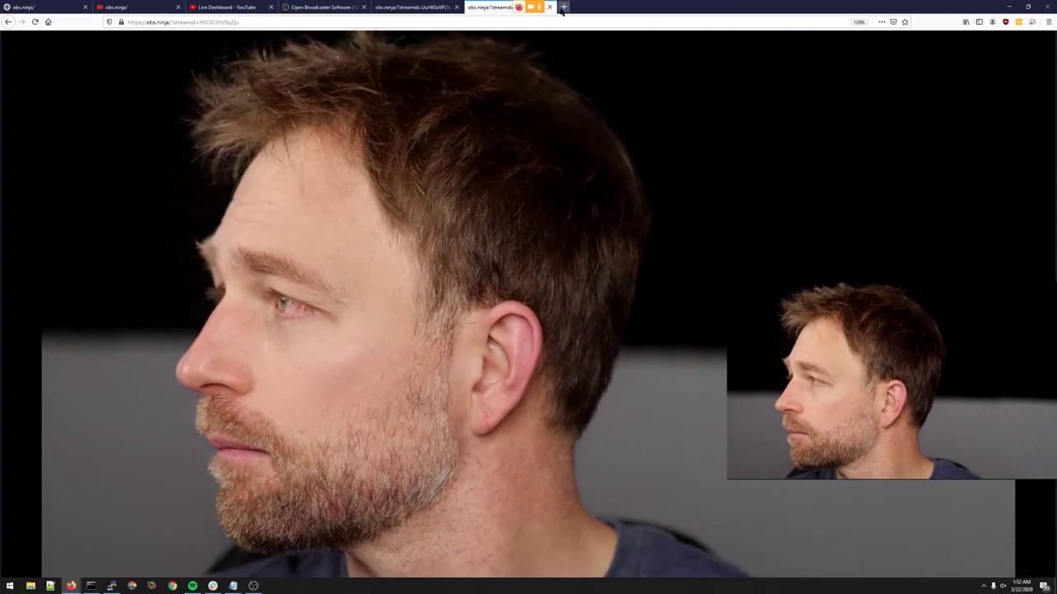
pyautogui.click(165, 5)
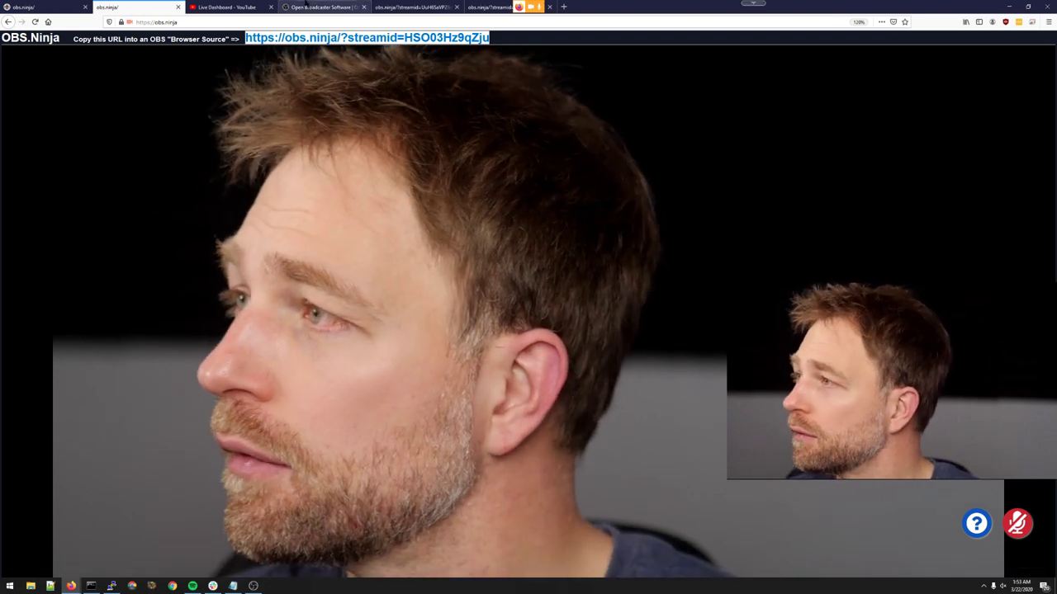
pyautogui.click(399, 8)
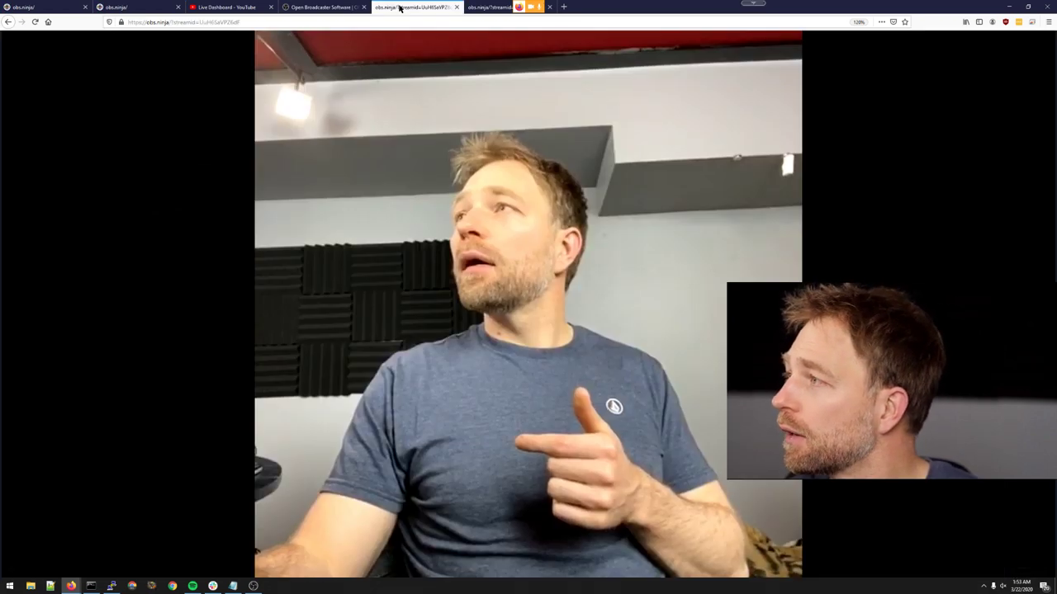
pyautogui.click(549, 6)
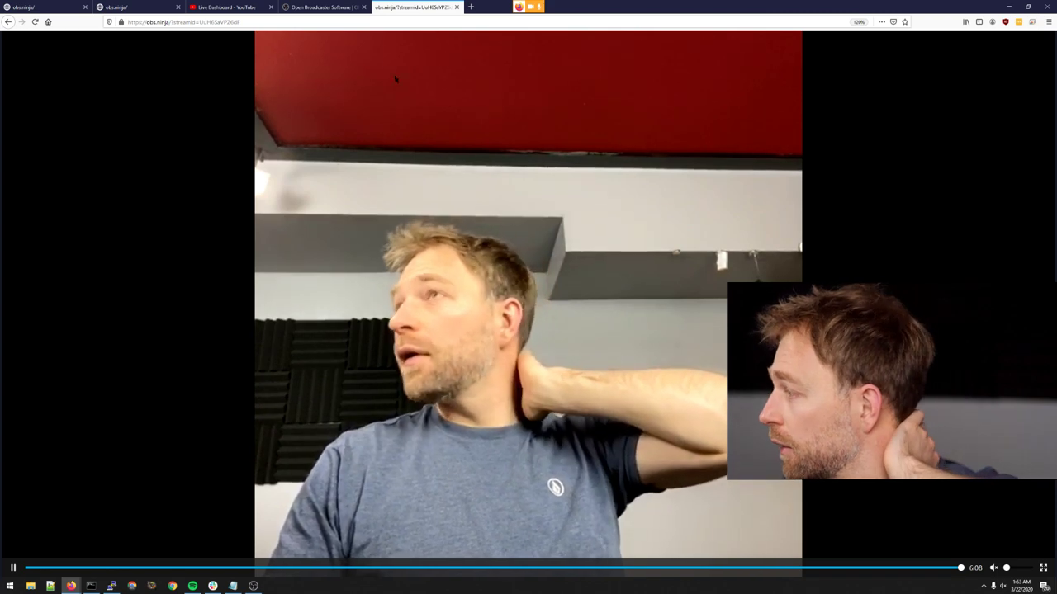
# - Check the OBS Studio website tab, then bring the YouTube Live Dashboard forward
pyautogui.click(322, 6)
pyautogui.click(397, 5)
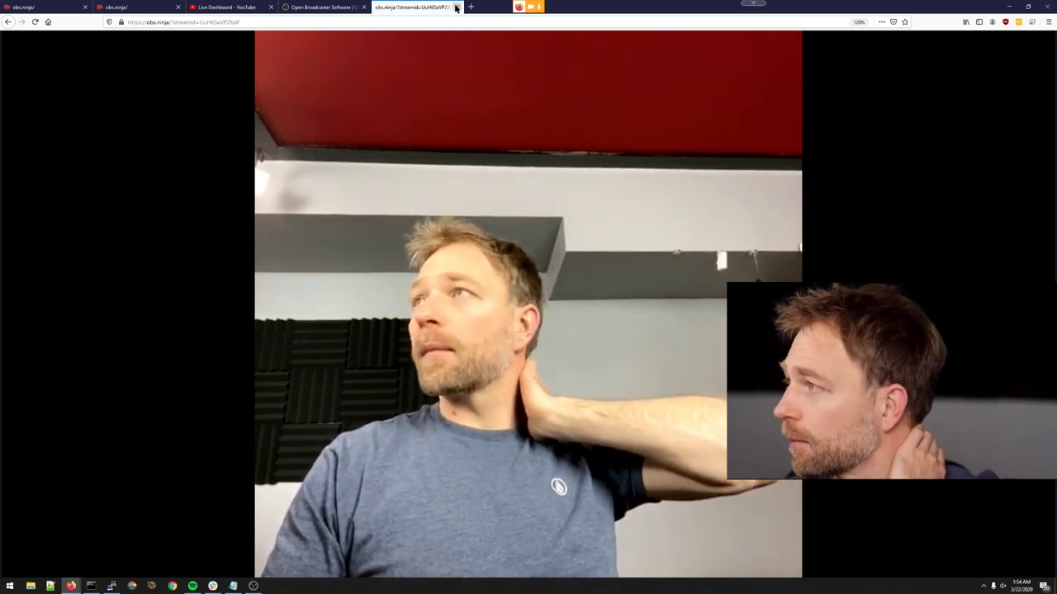
pyautogui.click(322, 7)
pyautogui.click(255, 6)
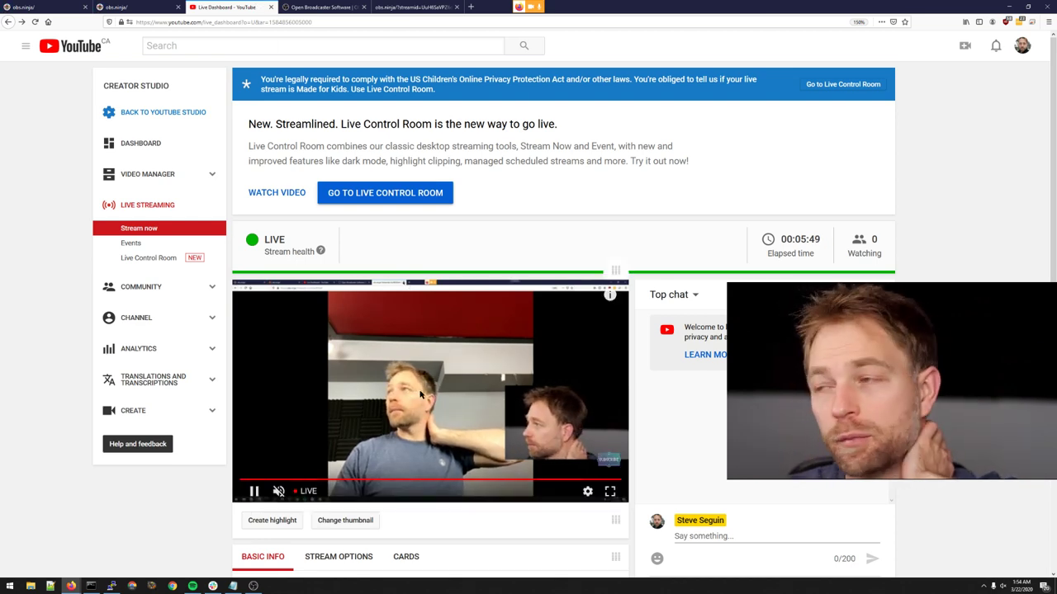
# - Close the duplicate OBS.Ninja sharing tab with Leave Page, returning to the first sharing tab
pyautogui.click(136, 5)
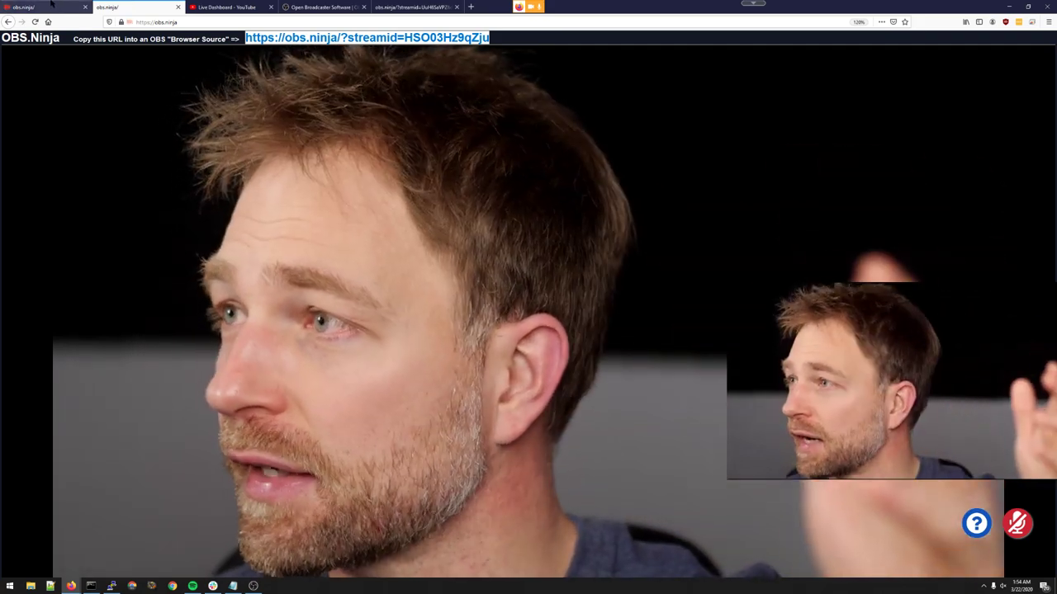
pyautogui.click(42, 7)
pyautogui.click(136, 6)
pyautogui.click(178, 7)
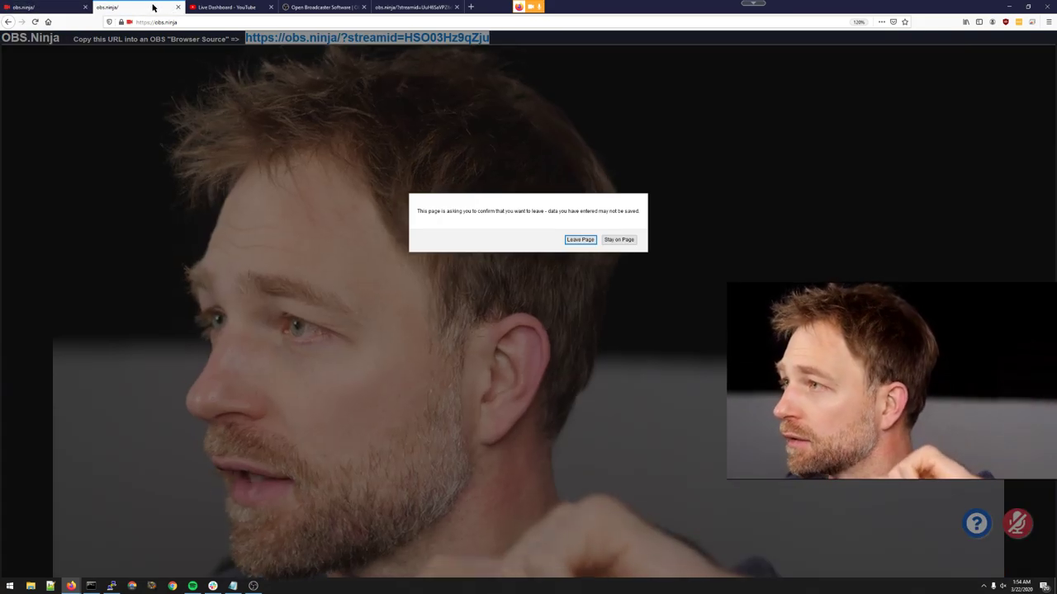
pyautogui.click(579, 239)
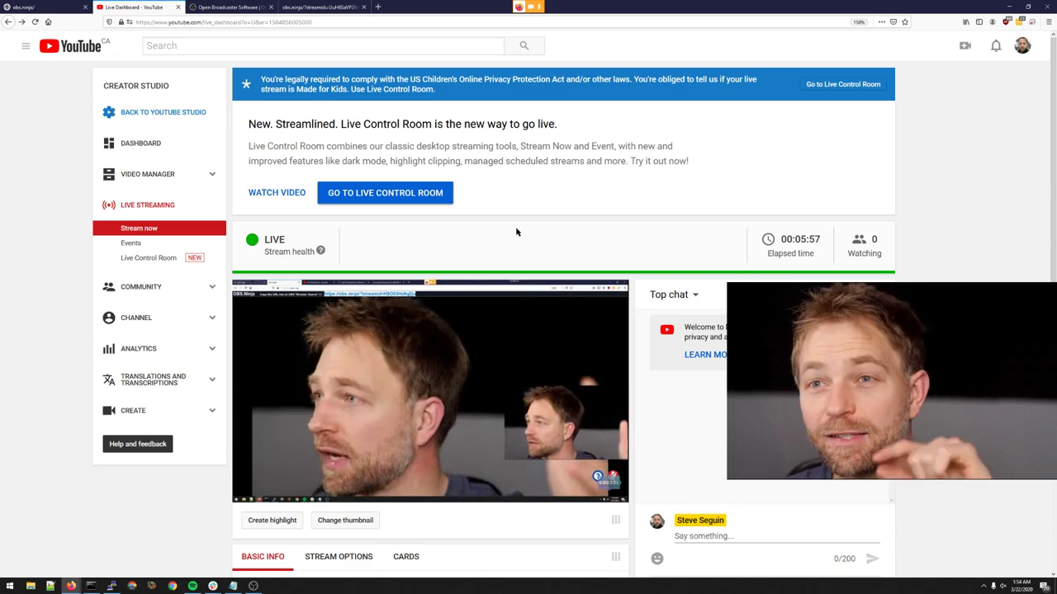
pyautogui.click(74, 6)
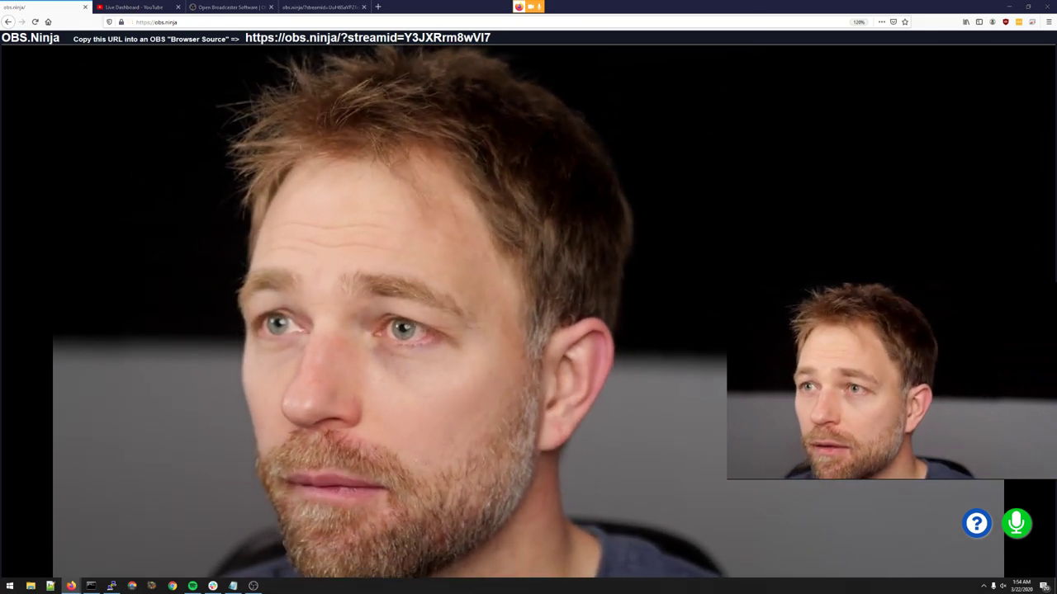
# - Toggle the shared microphone off and back on, then move to the stream viewer tab
pyautogui.hotkey('alt', 'Tab')
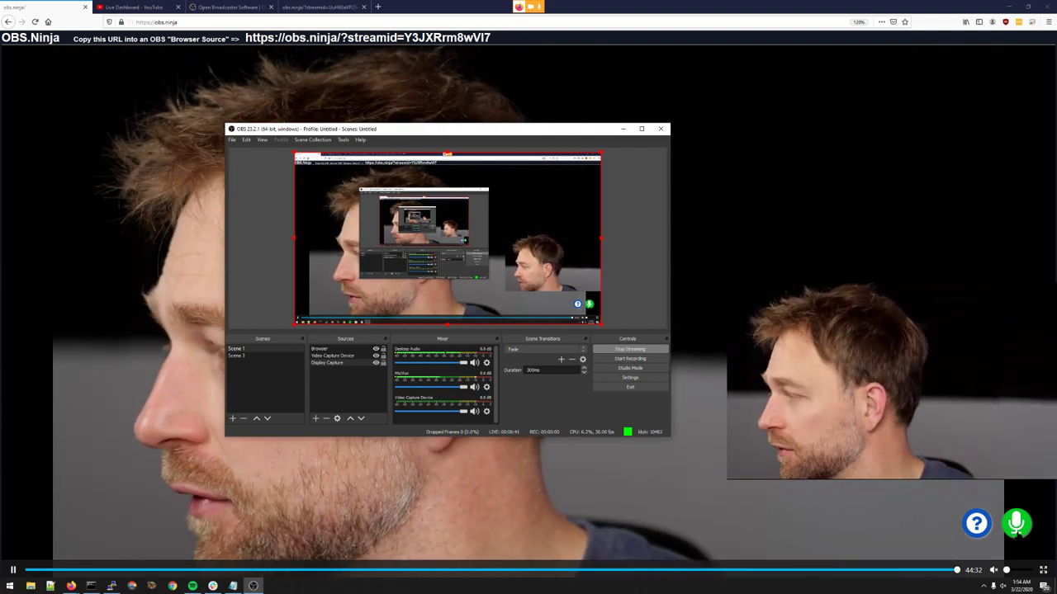
pyautogui.click(1016, 523)
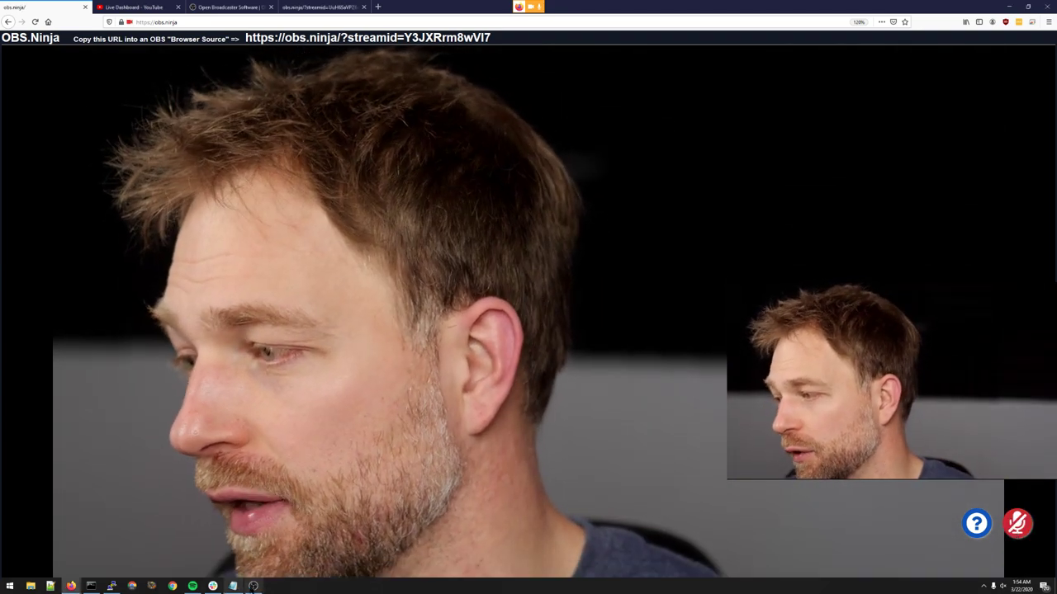
pyautogui.hotkey('alt', 'Tab')
pyautogui.moveTo(369, 132); pyautogui.dragTo(0, 132)
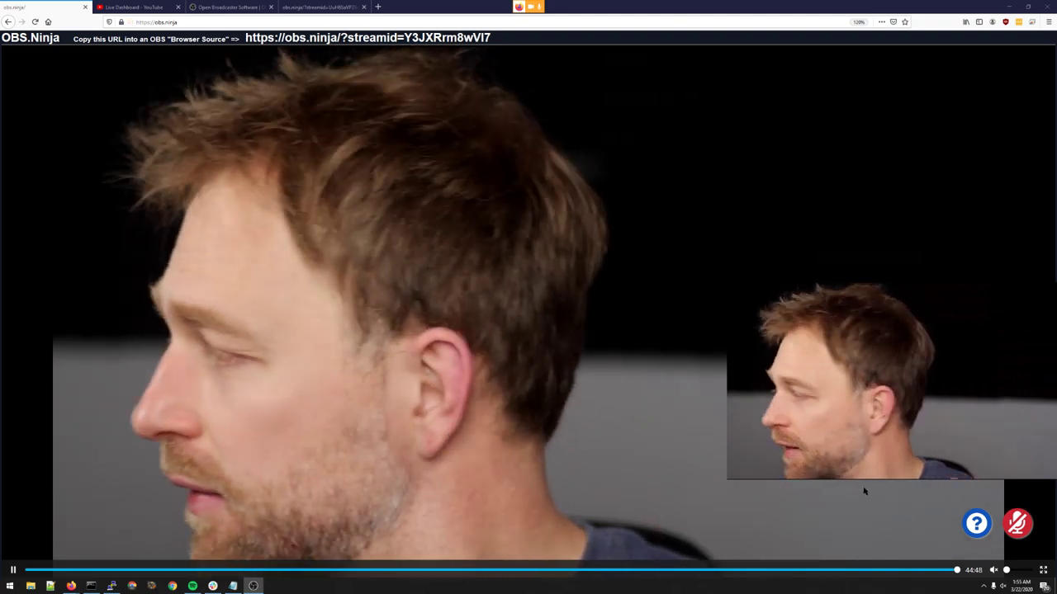
pyautogui.click(1017, 523)
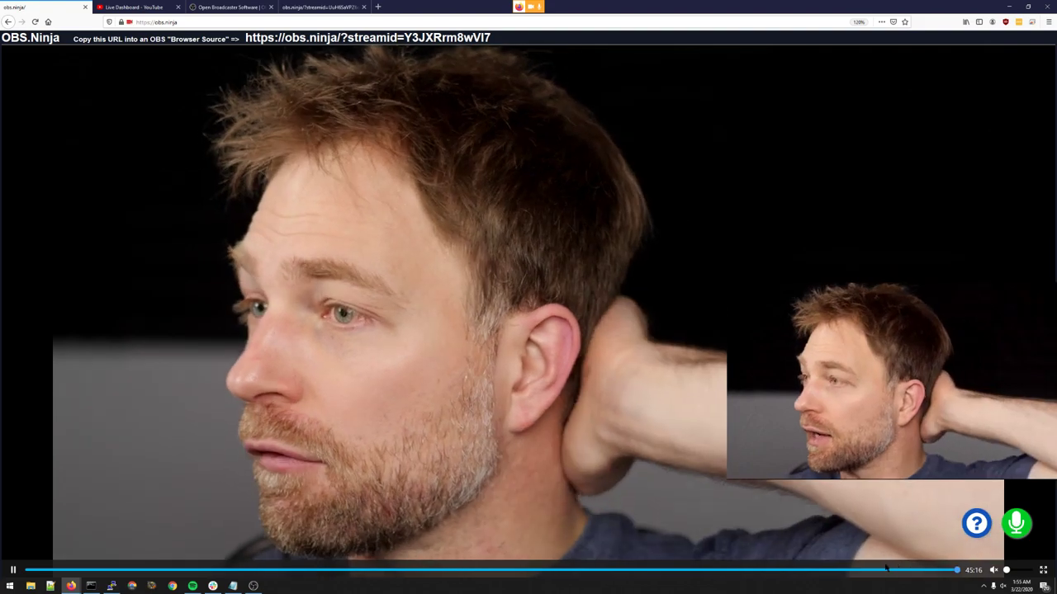
pyautogui.click(136, 6)
pyautogui.hotkey('ctrl', 'Tab')
pyautogui.hotkey('ctrl', 'Tab')
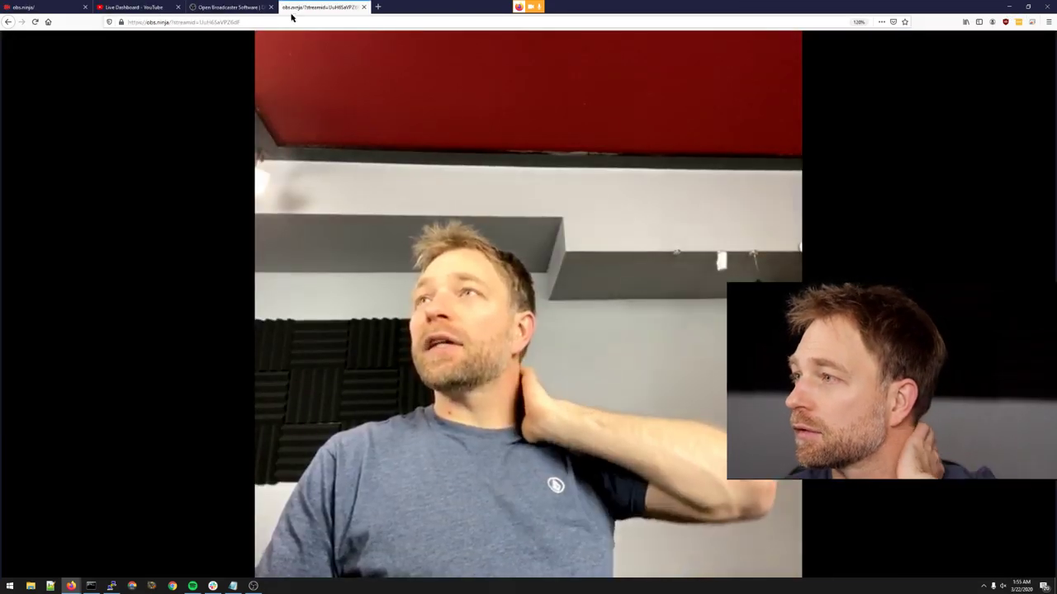
# - Load obs.ninja in a new tab by entering 'obs' in the address bar
pyautogui.click(377, 6)
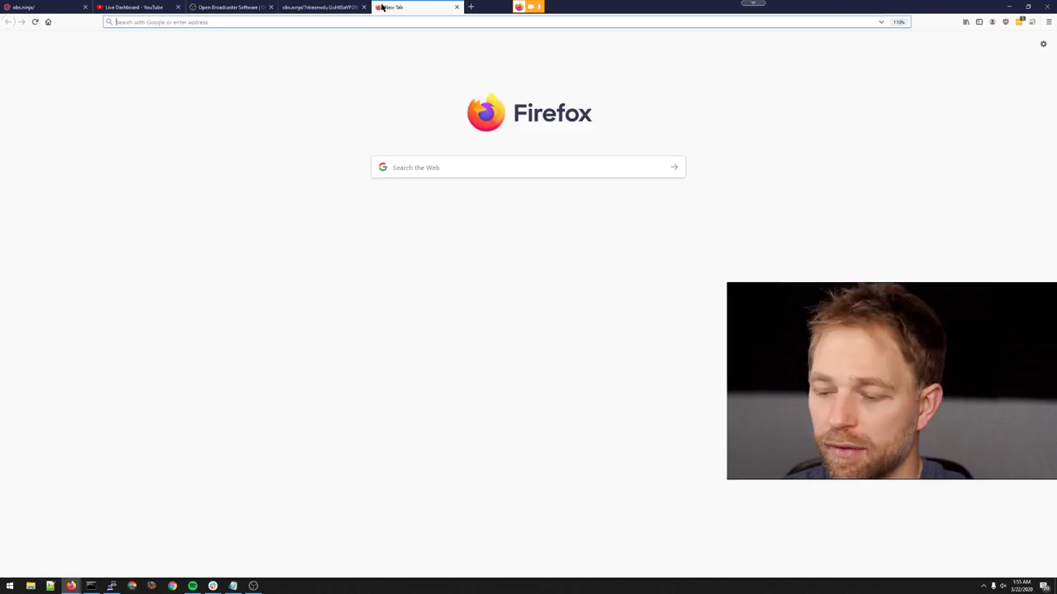
pyautogui.write('obs.ninja')
pyautogui.press('Return')
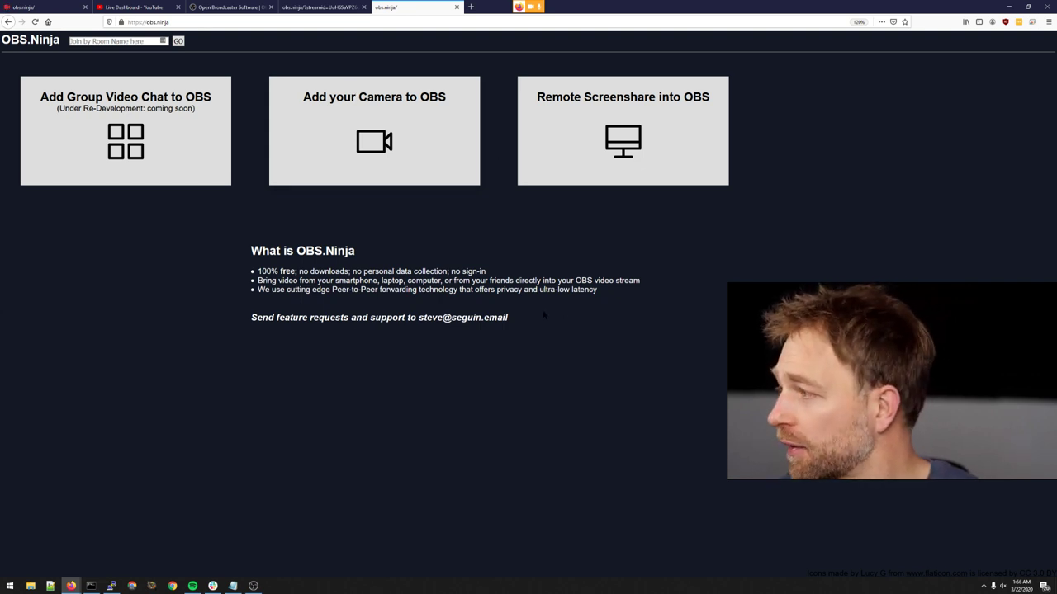
pyautogui.moveTo(250, 317); pyautogui.dragTo(425, 318)
pyautogui.moveTo(500, 317); pyautogui.dragTo(506, 317)
pyautogui.click(507, 317)
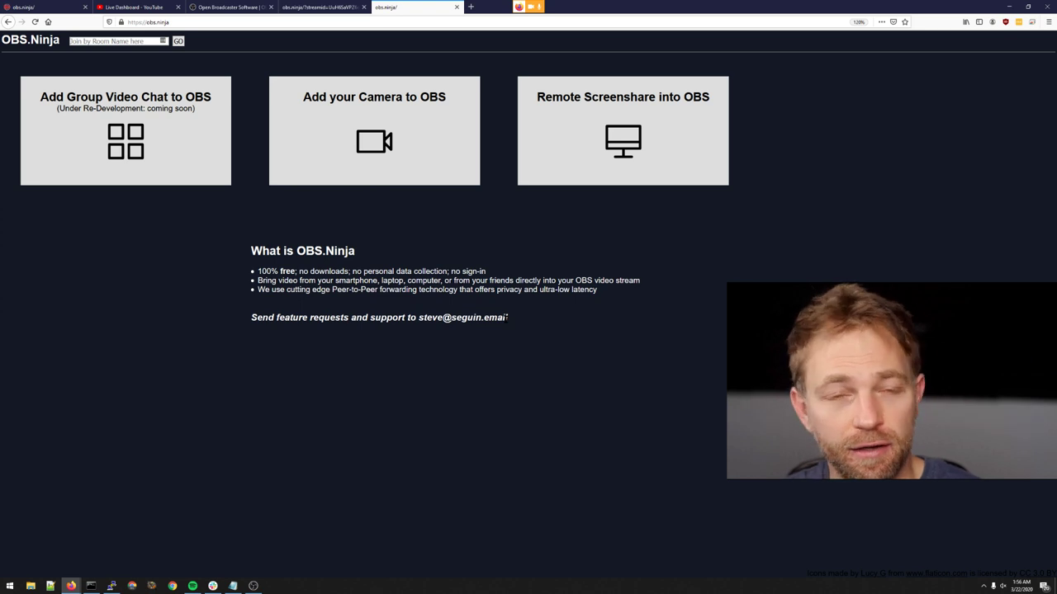